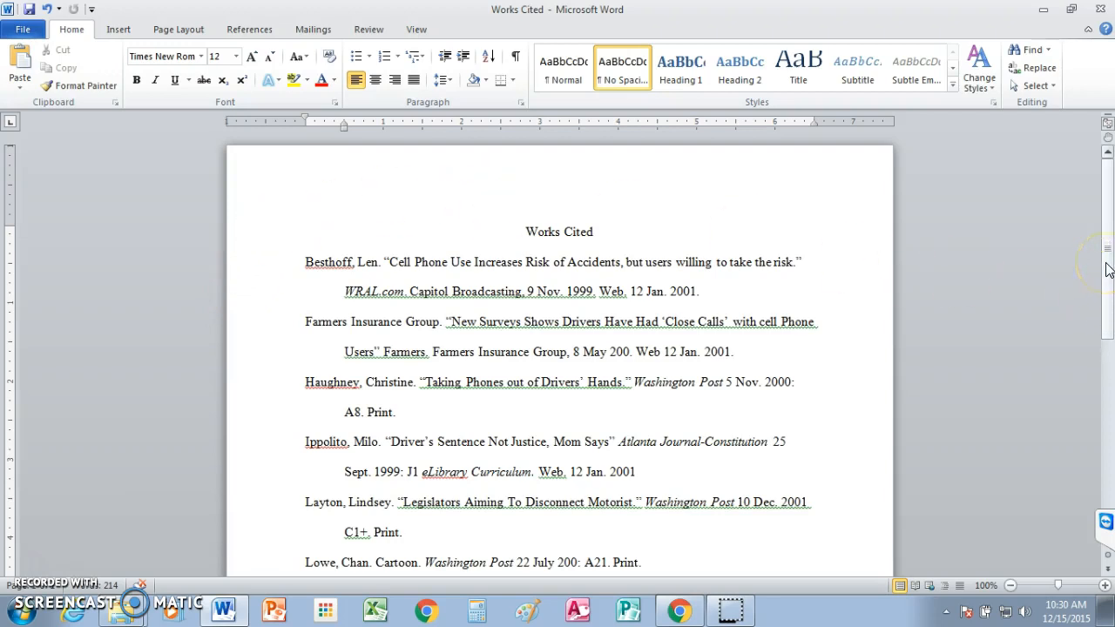
Step: Examine the sample Works Cited page, especially the first entry and its indented second line
mouse_move(1107, 270)
mouse_down()
mouse_move(1107, 384)
mouse_move(1107, 272)
mouse_up()
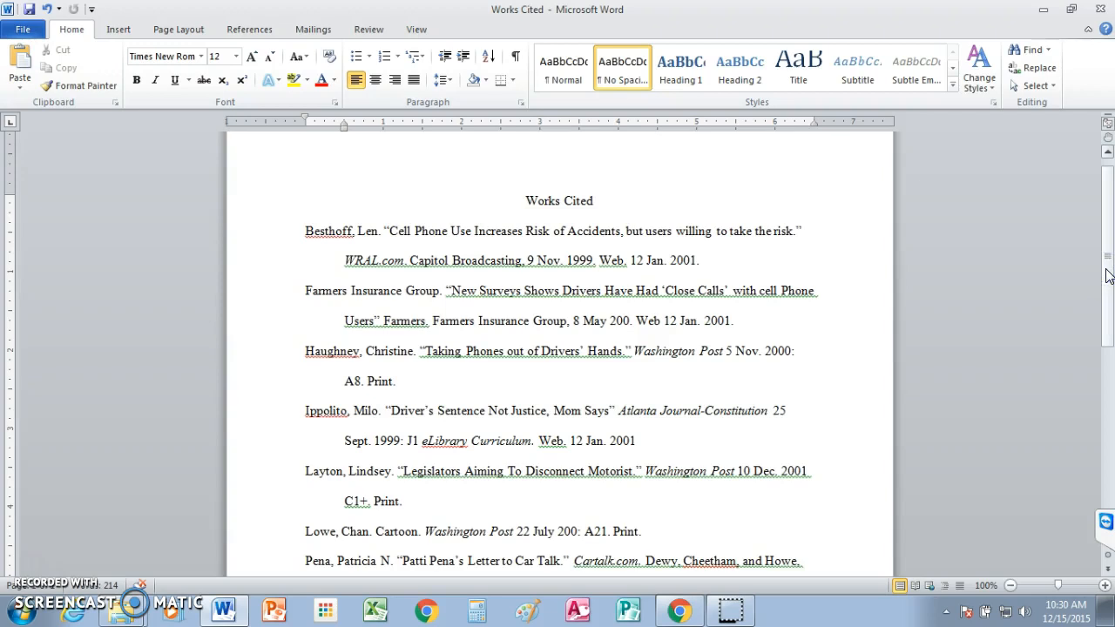
mouse_move(1107, 253)
mouse_down()
mouse_move(1108, 423)
mouse_move(1108, 253)
mouse_up()
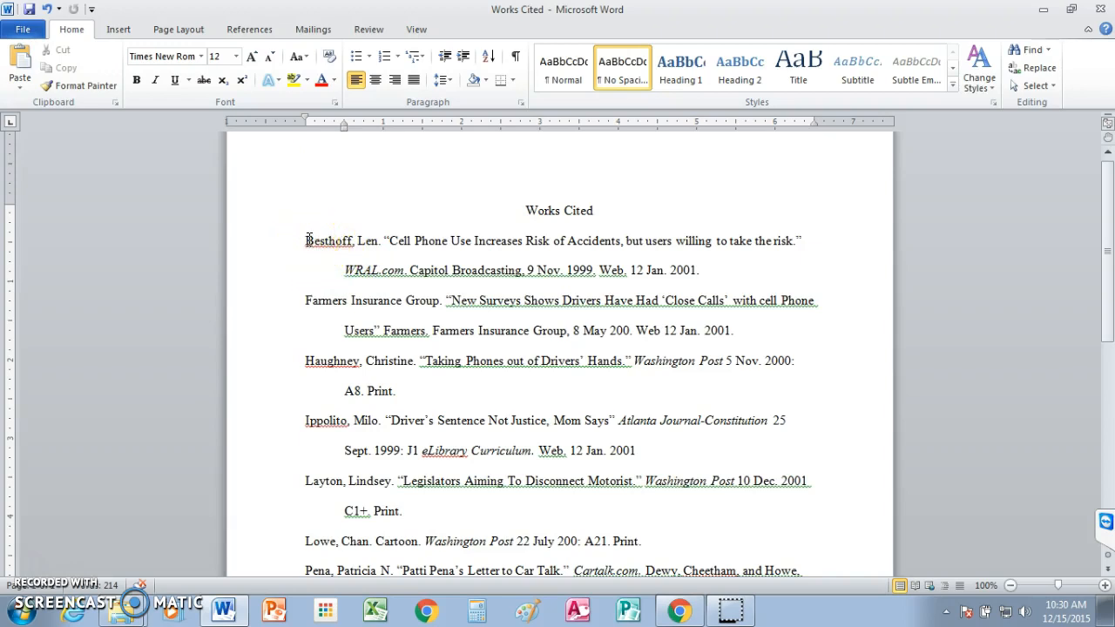
click(454, 240)
click(309, 241)
click(717, 269)
mouse_move(224, 611)
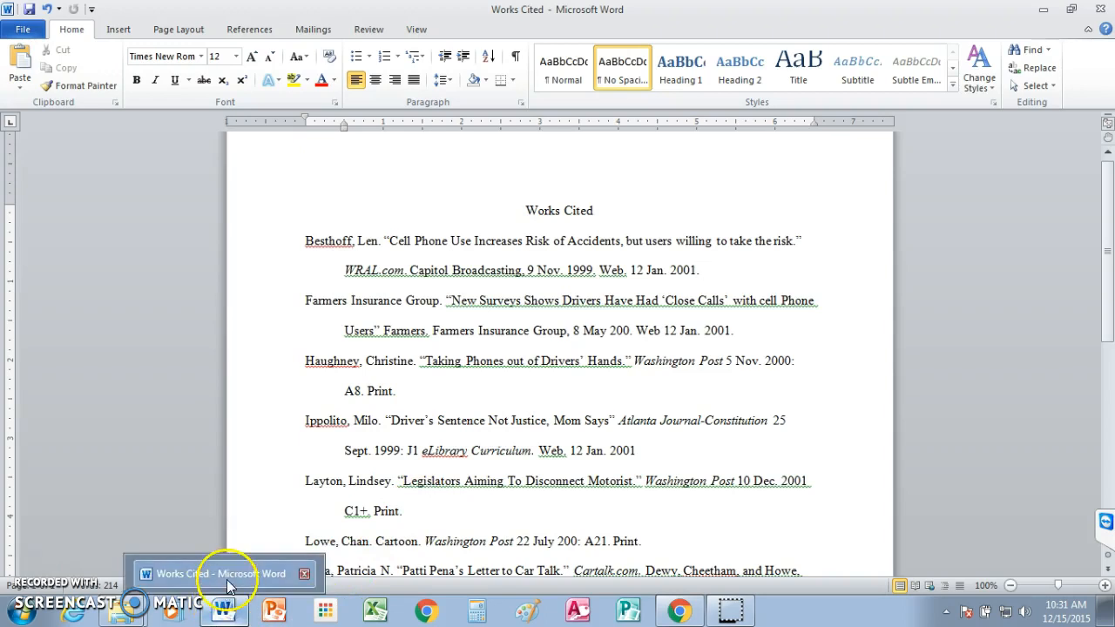
Step: Create a new blank document
click(26, 31)
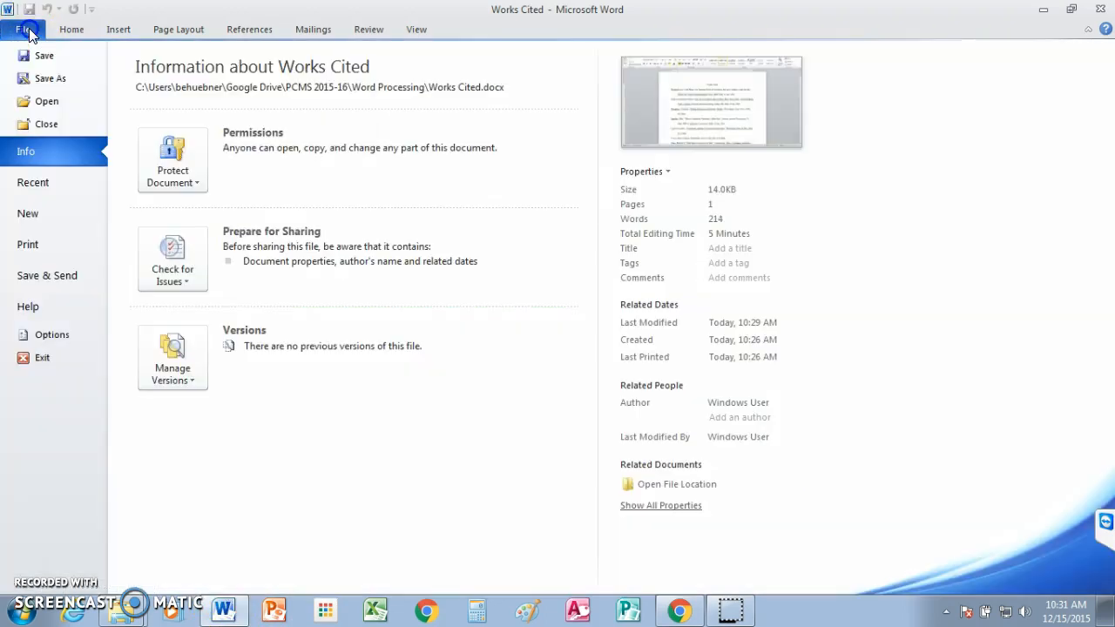
click(44, 216)
click(166, 150)
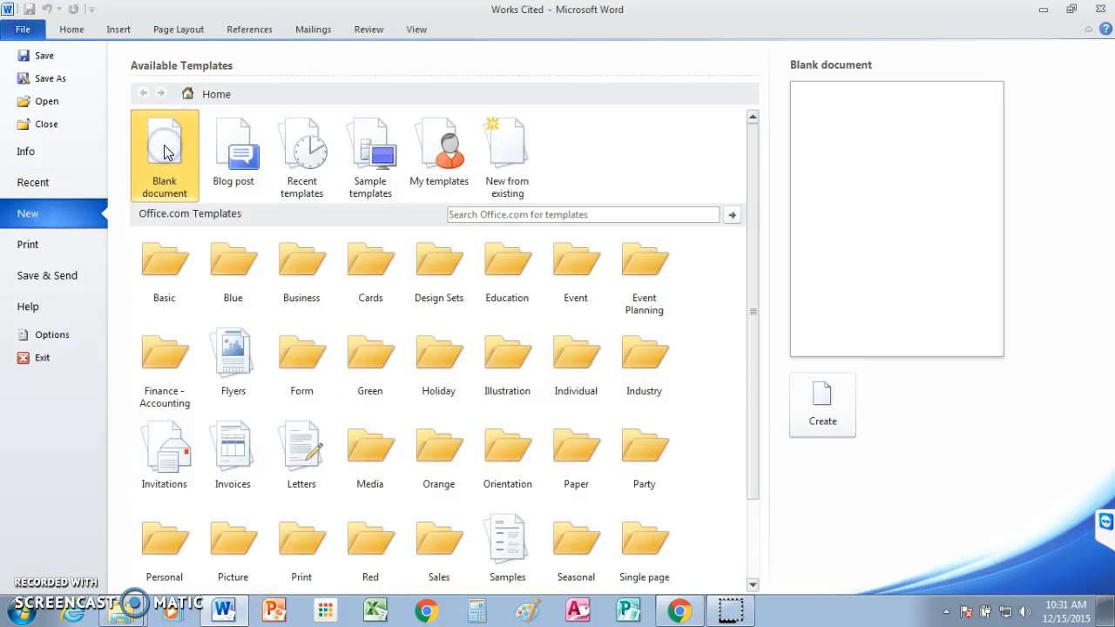
click(165, 150)
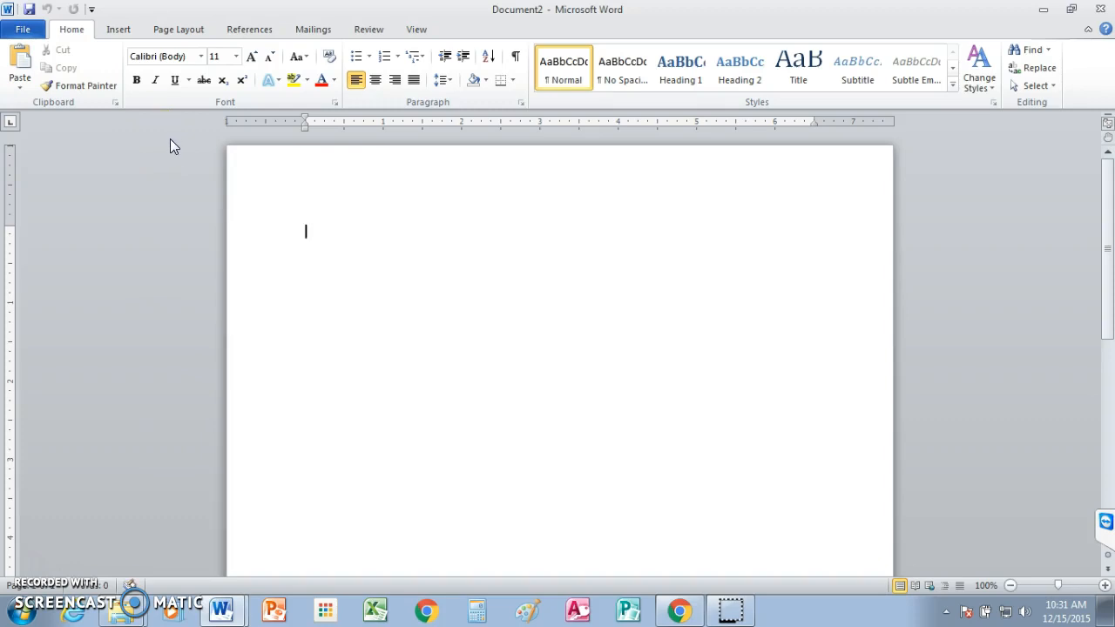
Step: Apply the No Spacing style and set the font to Times New Roman, size 12
click(619, 75)
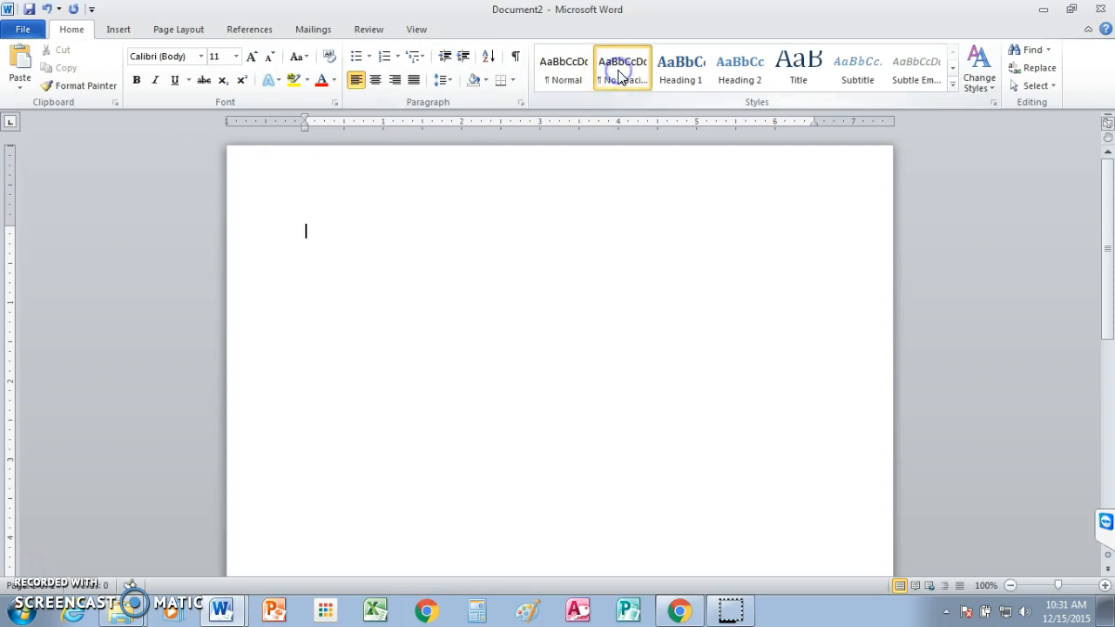
click(201, 57)
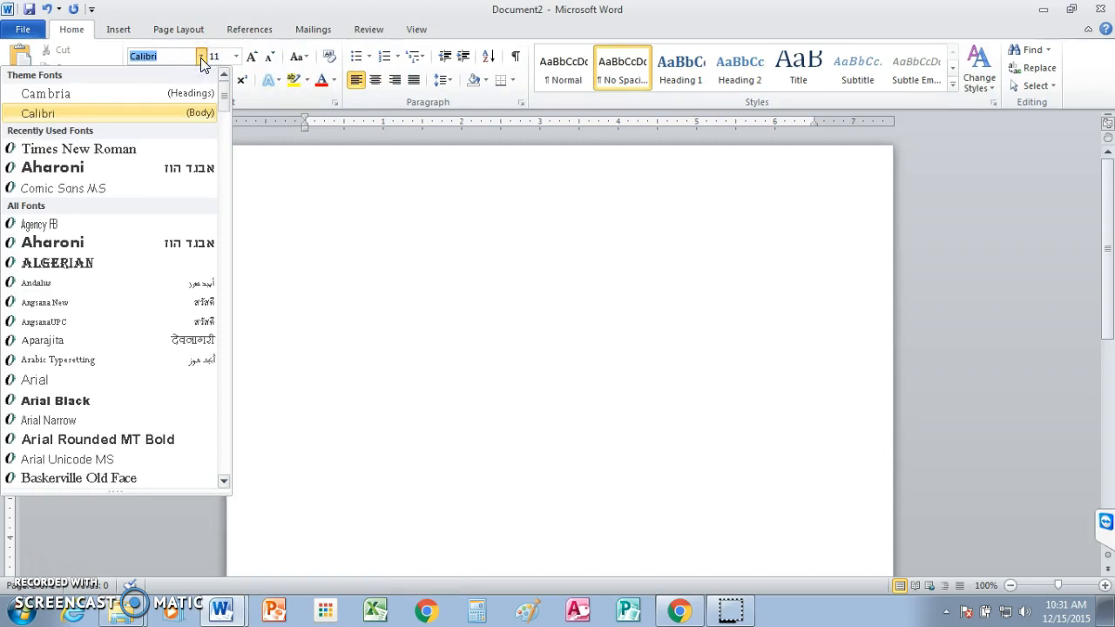
click(101, 151)
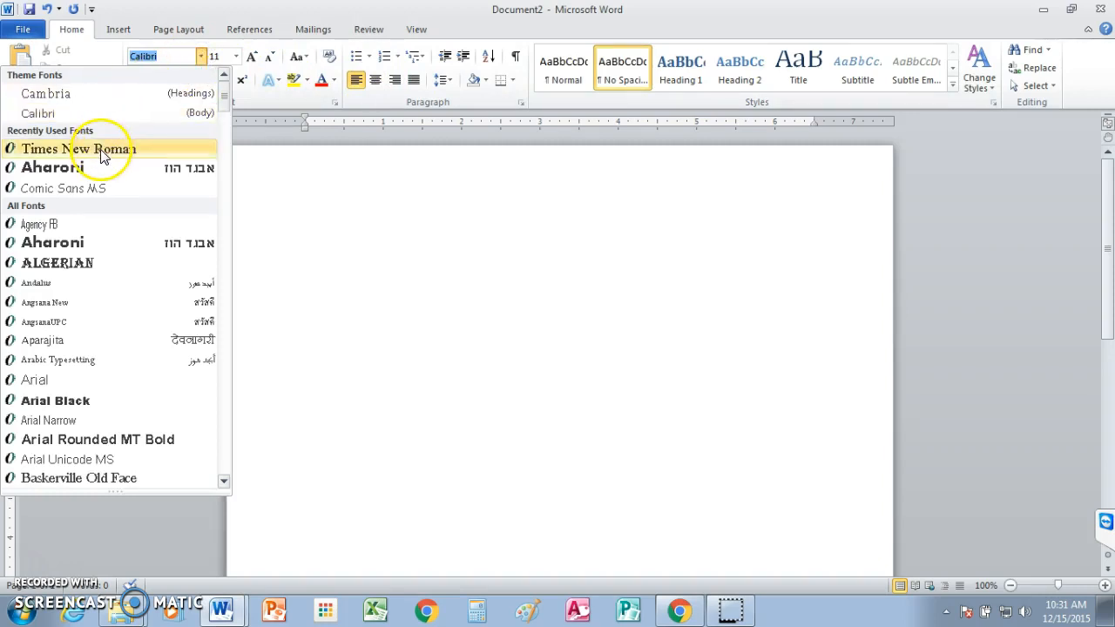
click(235, 57)
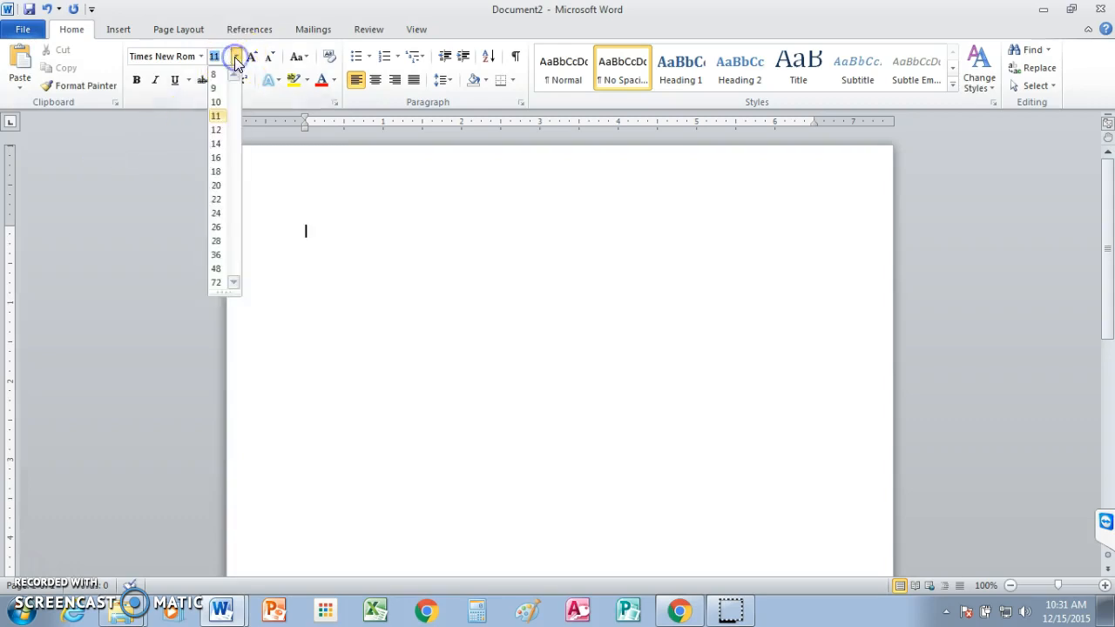
click(224, 133)
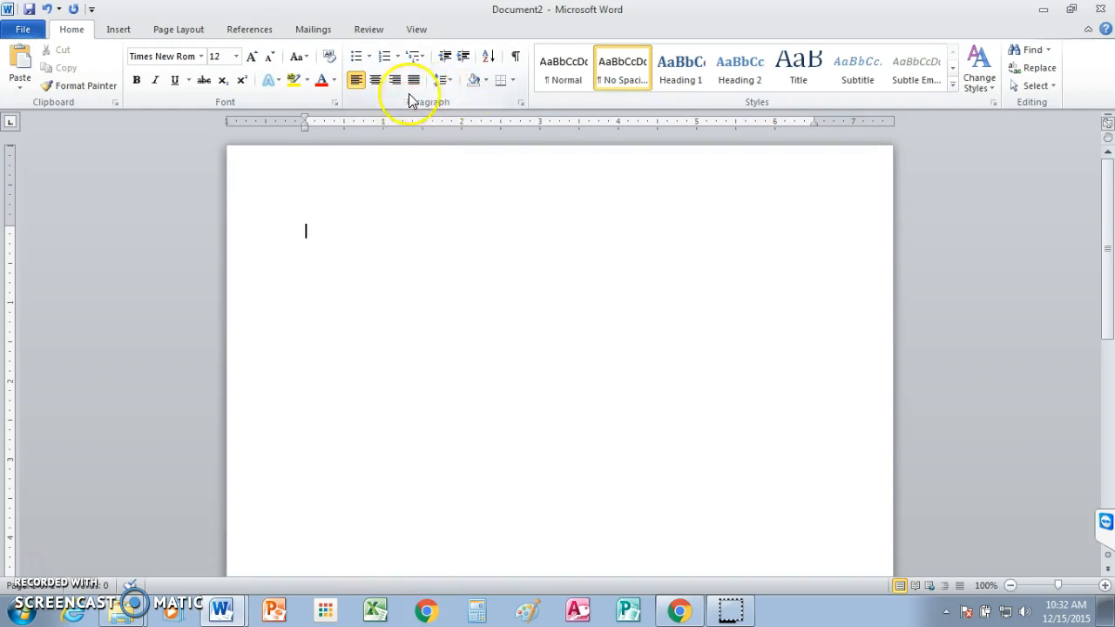
Step: Set the paragraph format to a hanging indent of 0.5" with double line spacing
click(521, 103)
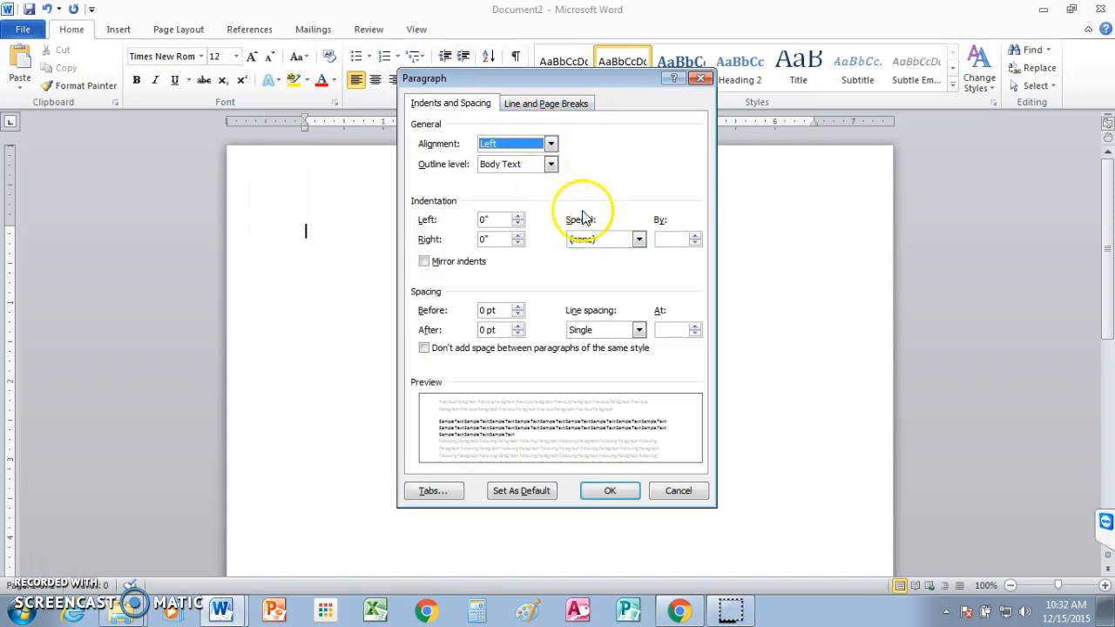
click(639, 240)
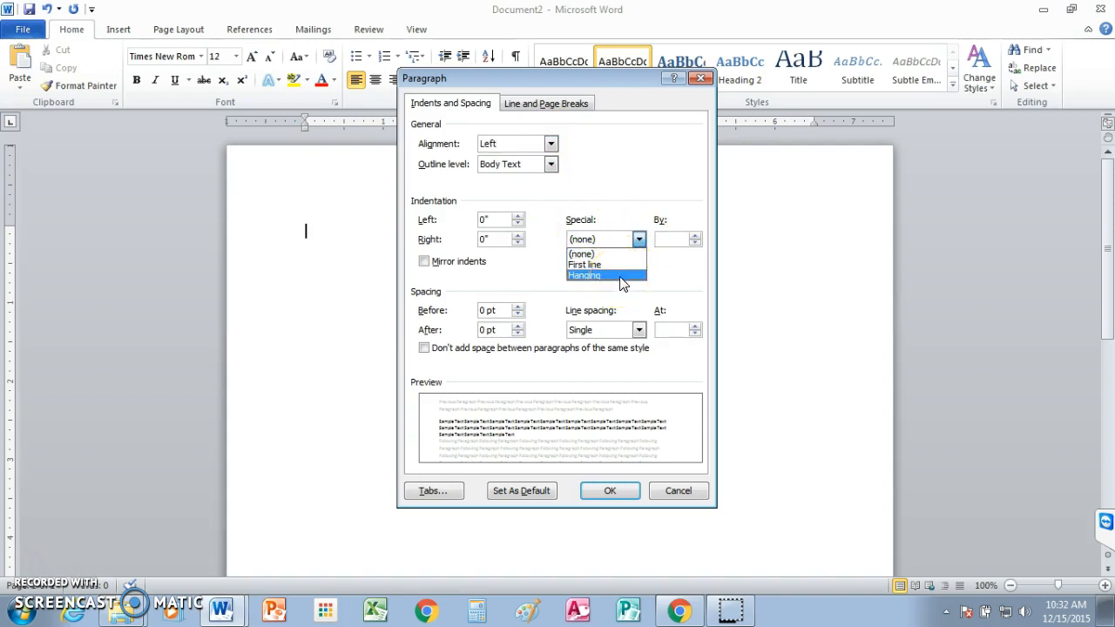
click(621, 277)
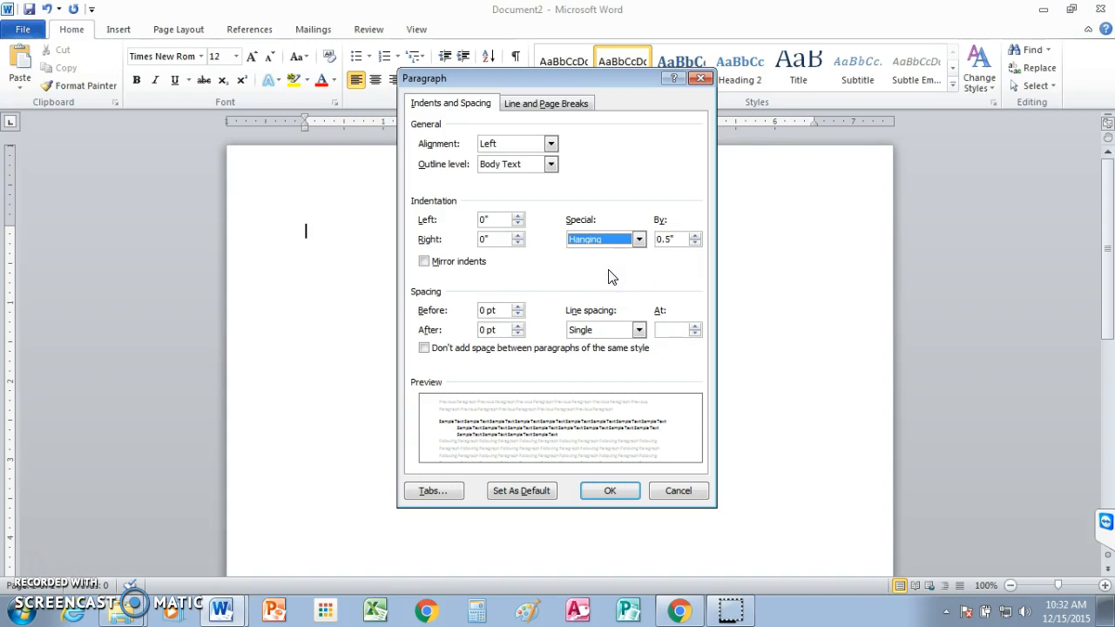
click(639, 329)
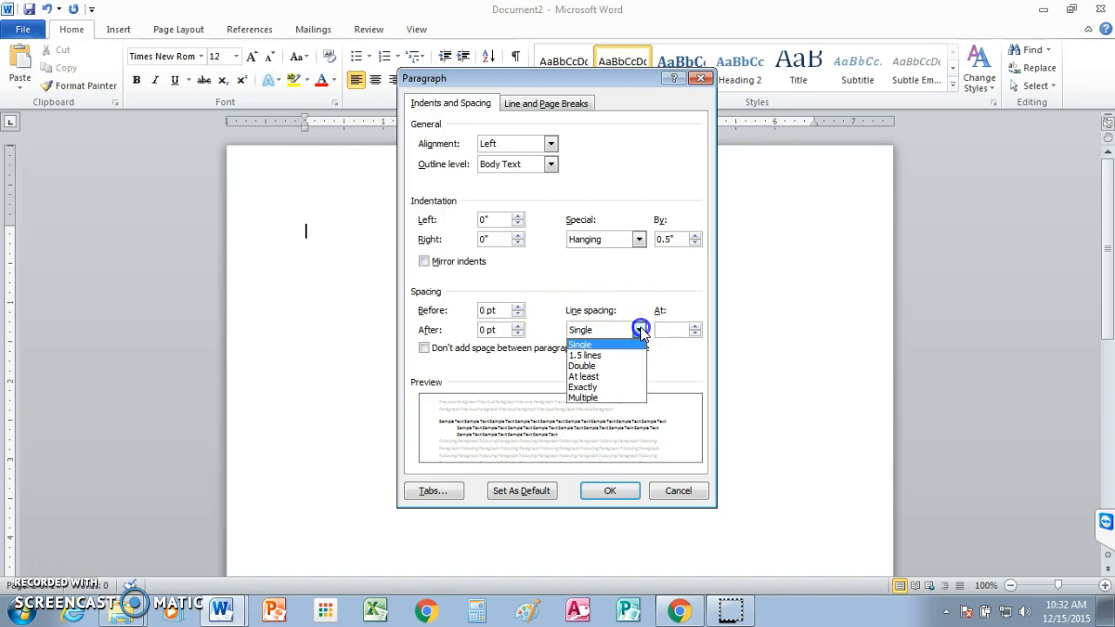
click(612, 366)
click(610, 490)
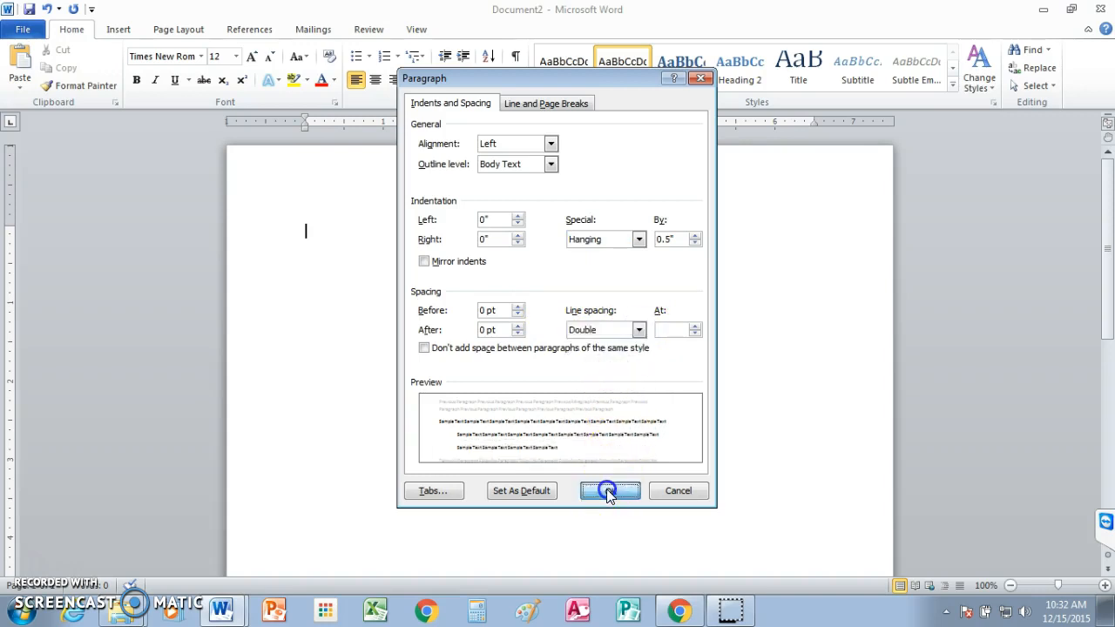
click(594, 477)
click(538, 269)
click(475, 201)
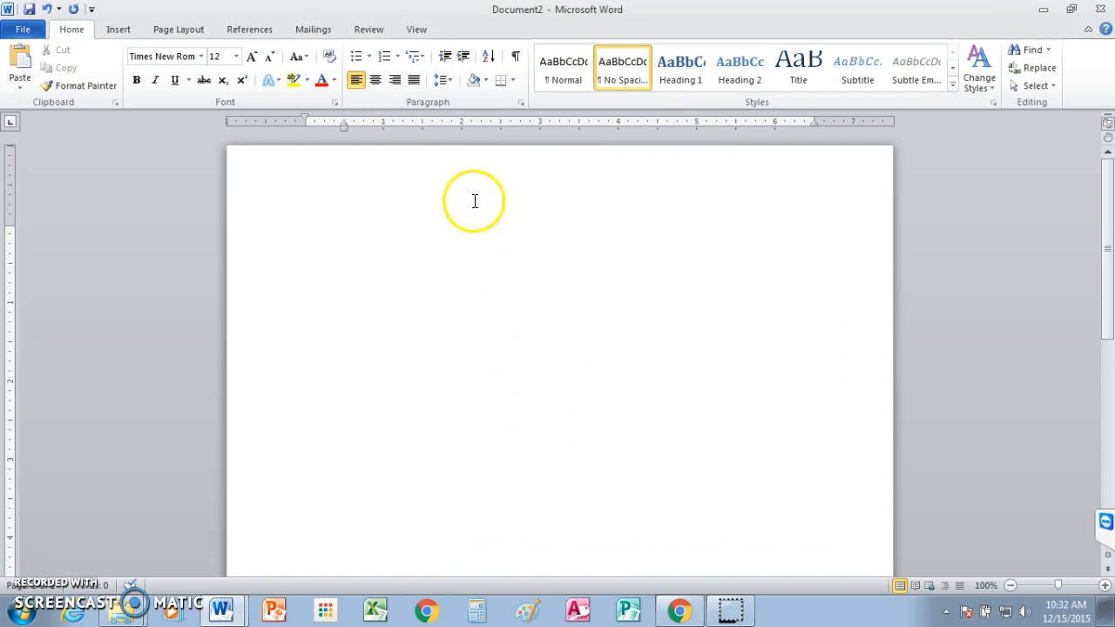
Step: Enter the centered title "Works Cited" on the first line of the page
click(375, 80)
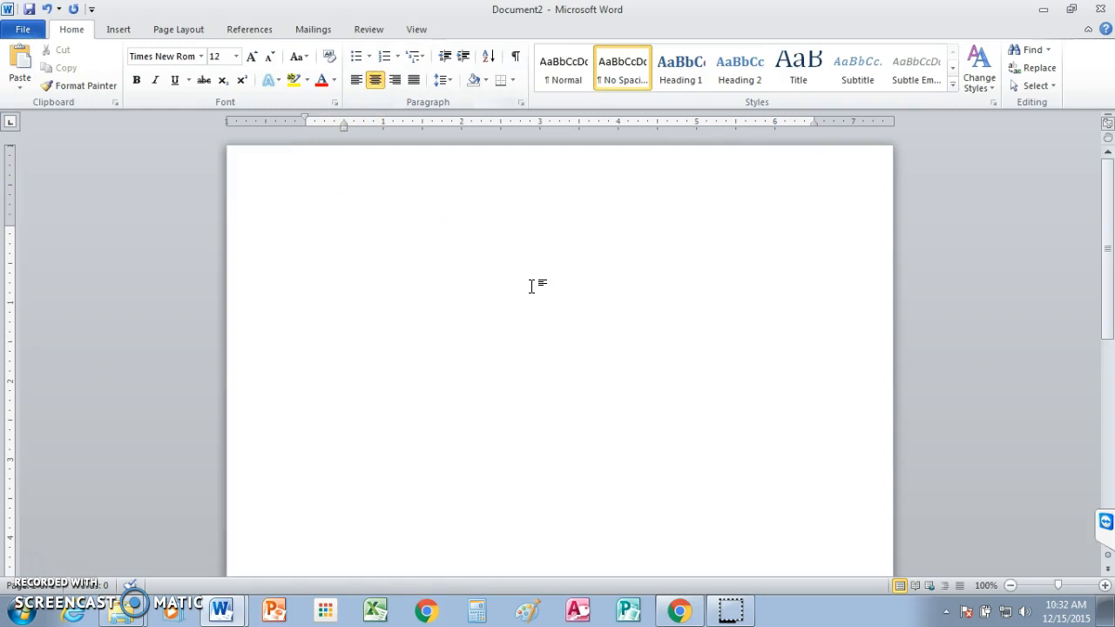
text(Works Cited)
Step: Below the title, enter a left-aligned citation with the author's name and “Cell Phone Use Increases Risk of Accidents, but users willing to take the risk.”
drag(1058, 586, 1063, 586)
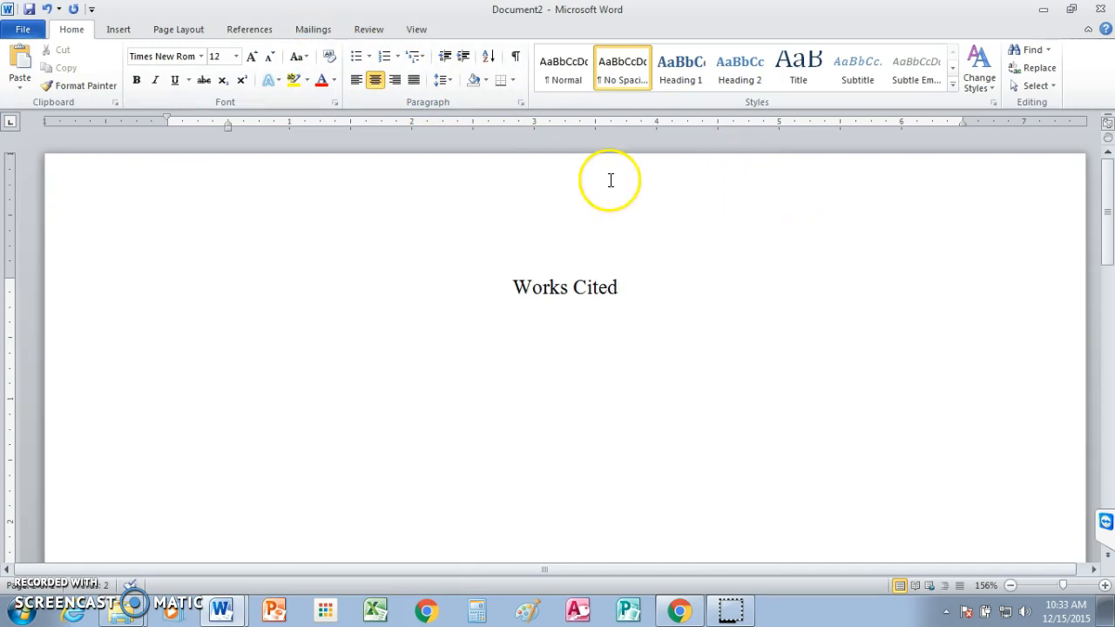
click(357, 81)
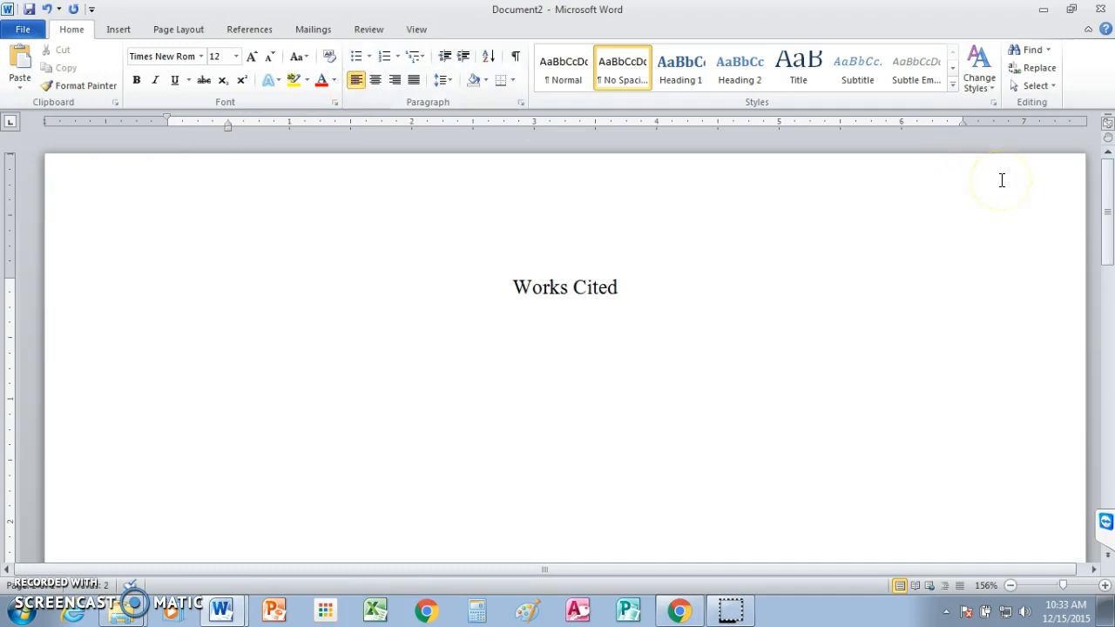
text(Besthoff)
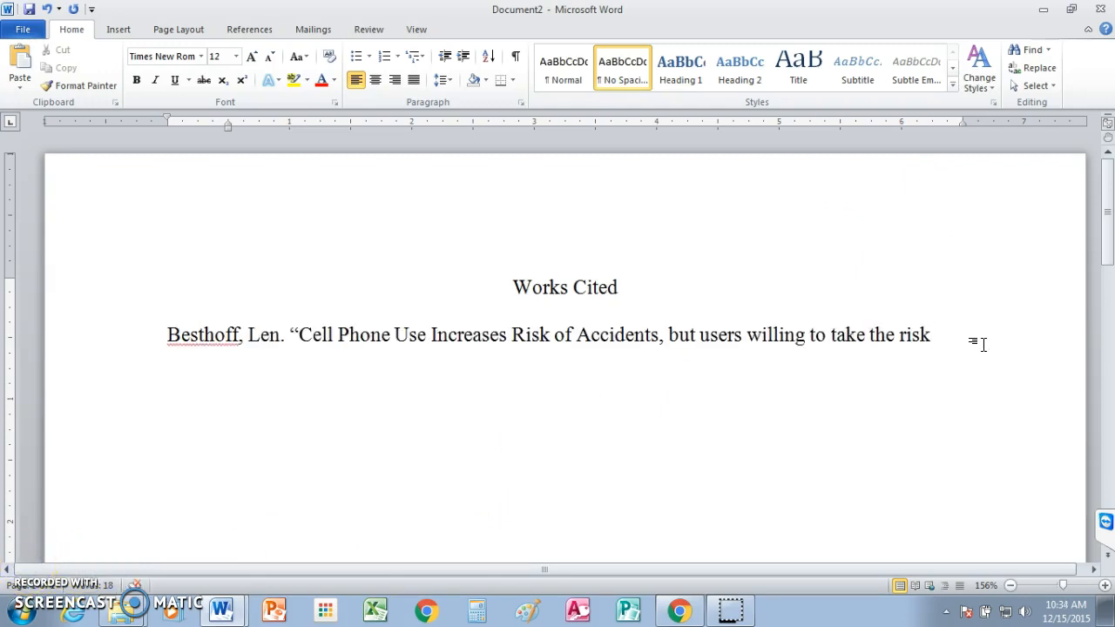
text(.”)
text( W)
text(R)
text(AL)
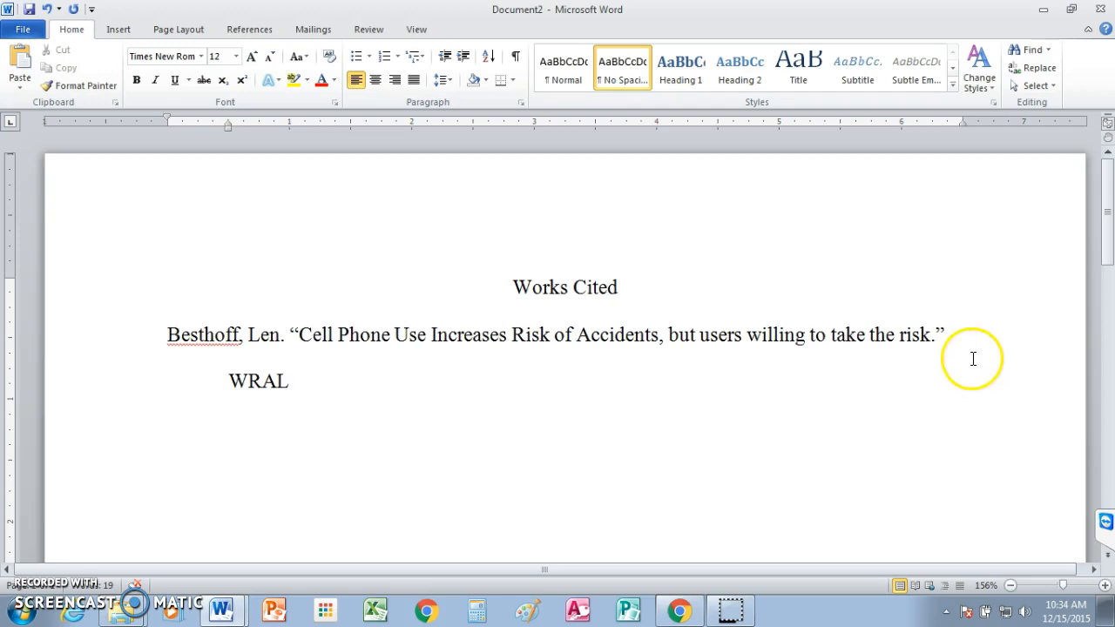
Step: Continue the citation with "WRAL.com." in italics and "Capitol Broadcasting, 9 Nov. 1999. Web. 12 Jan. 2001.", and start a new line after it
text(c)
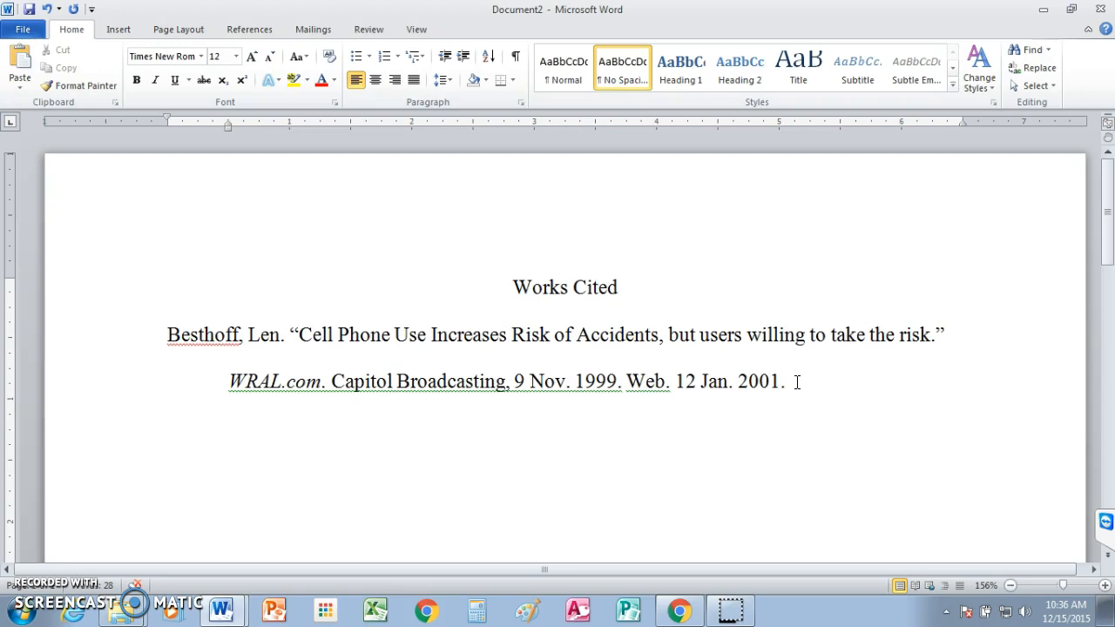
key(Return)
click(185, 423)
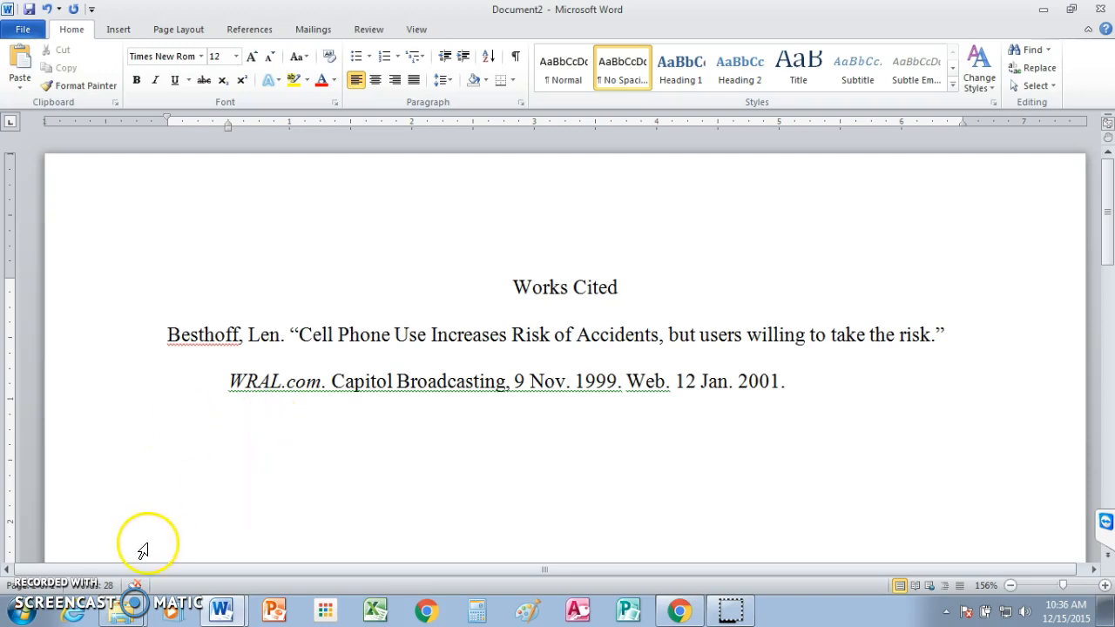
Step: Switch to the Works Cited document and review its sample entries from the title to the last citation
mouse_move(220, 610)
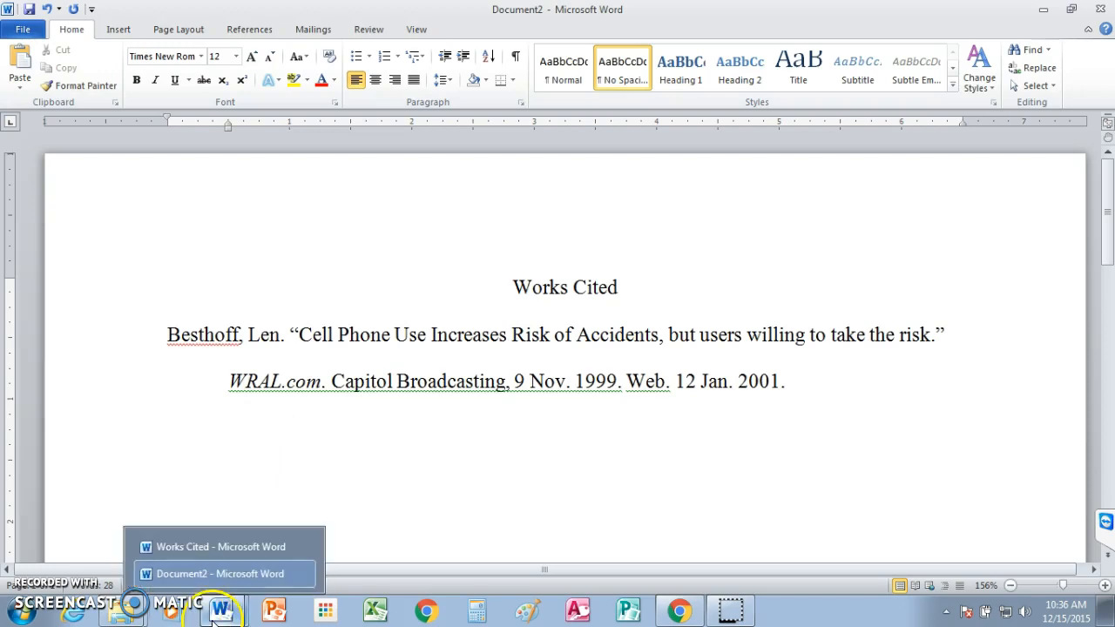
click(216, 549)
click(755, 277)
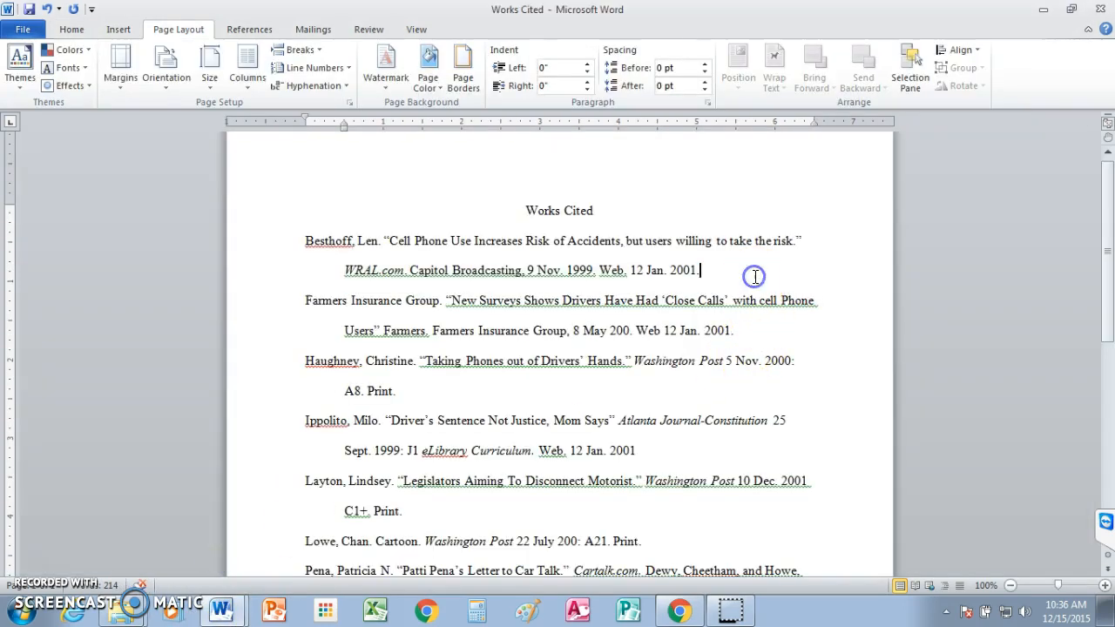
drag(1110, 264, 1109, 237)
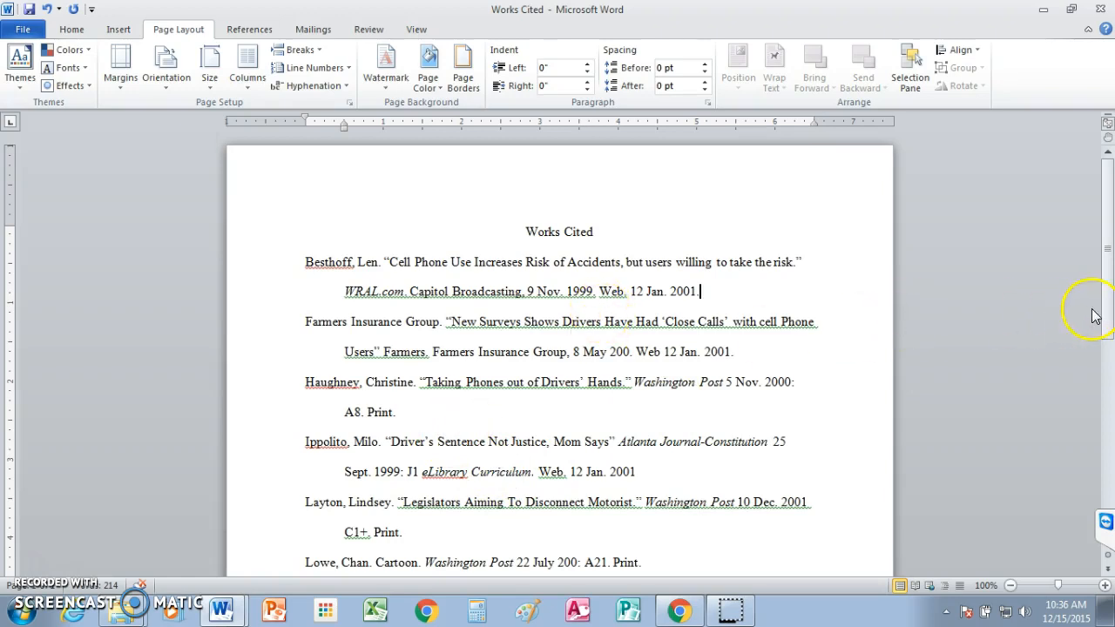
drag(1103, 305, 1109, 447)
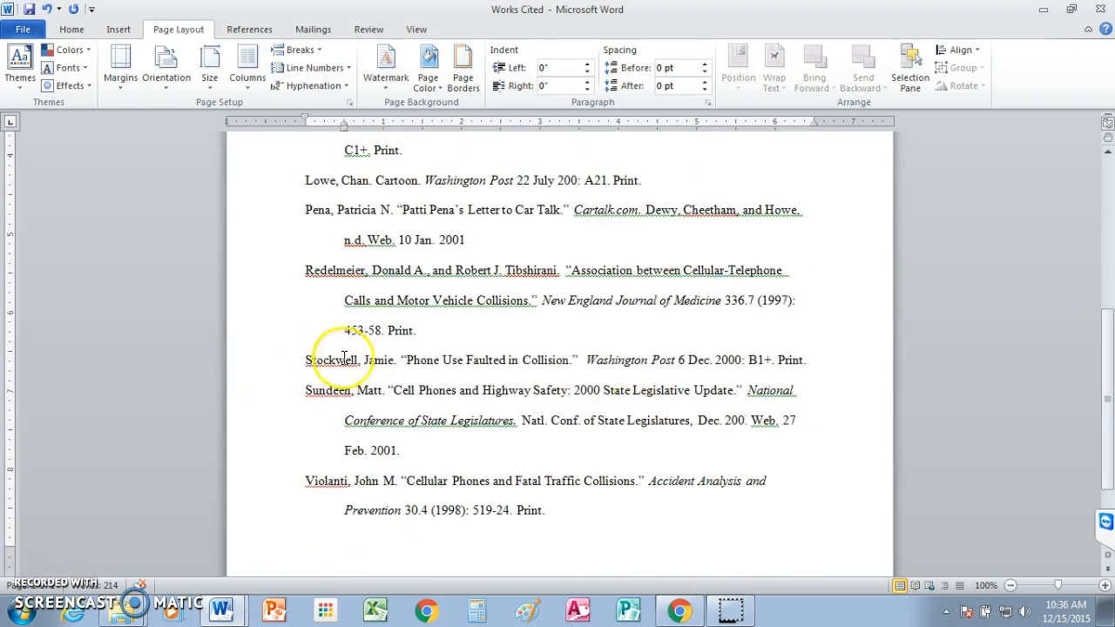
drag(1109, 400, 1109, 228)
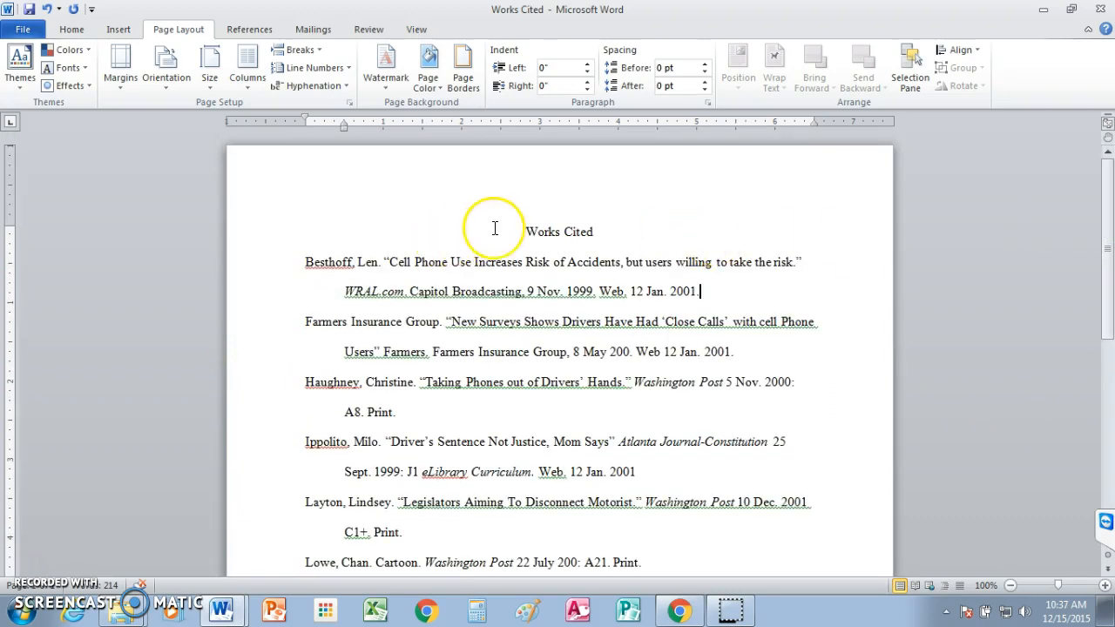